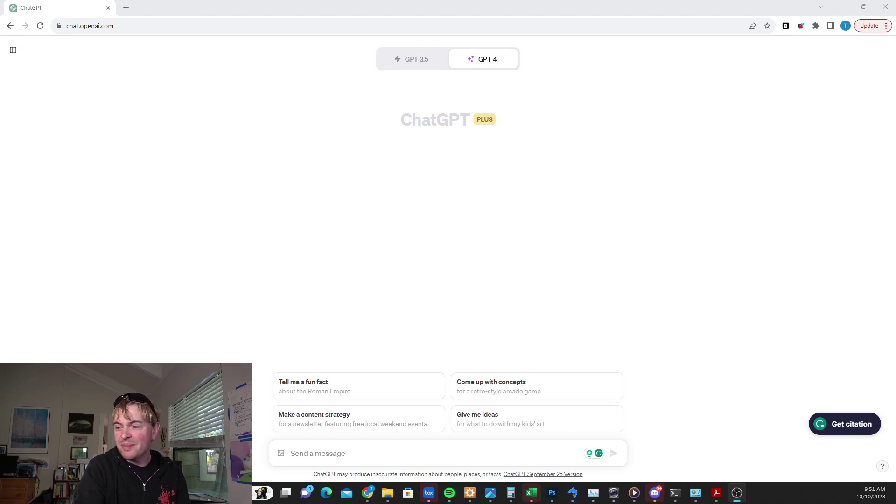
Step: Bring up the PDF of ChatGPT prompts for creators in Adobe Acrobat and maximize its window
key(alt+Tab)
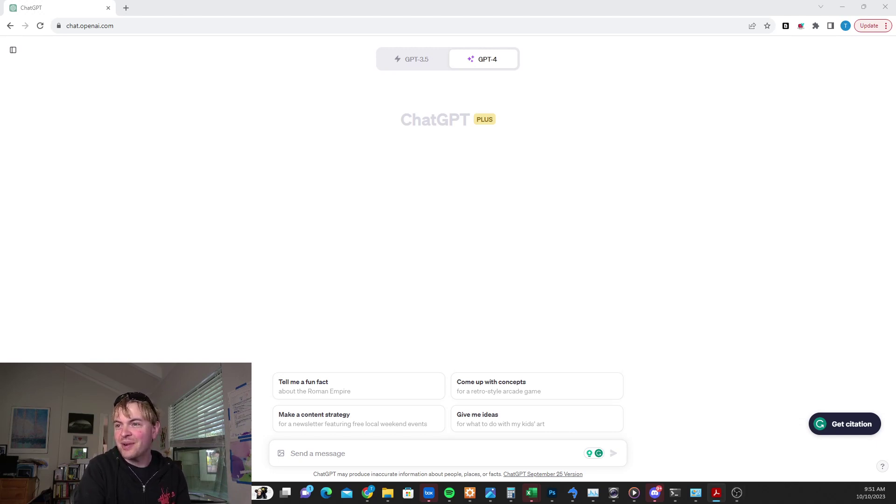
drag(895, 101, 433, 35)
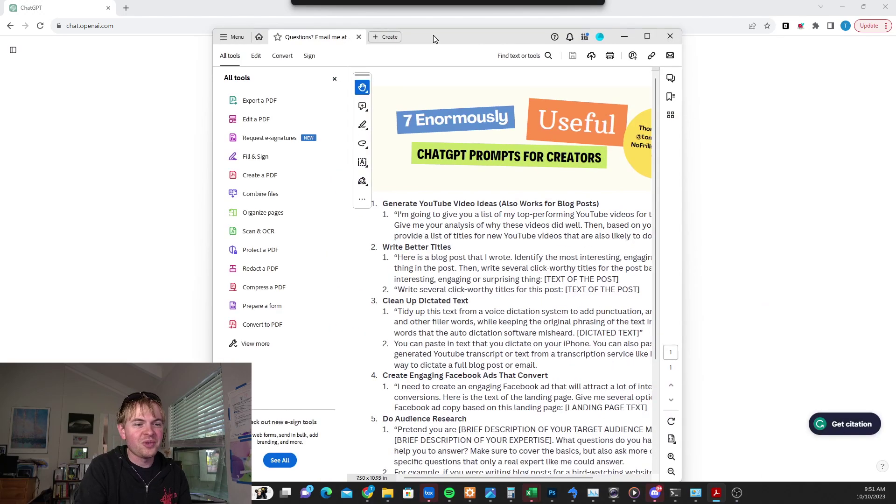
click(647, 37)
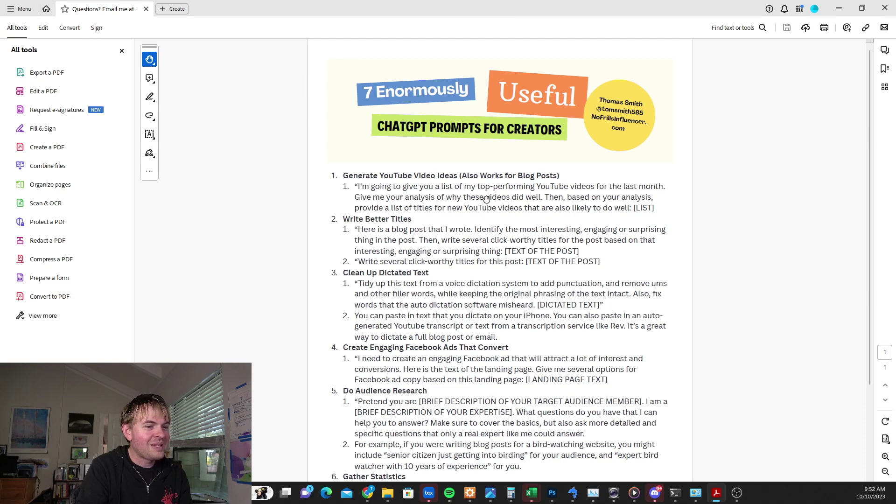
Step: Copy the full "Pretend you are..." prompt text under Do Audience Research in the PDF
scroll(491, 200, down, 3)
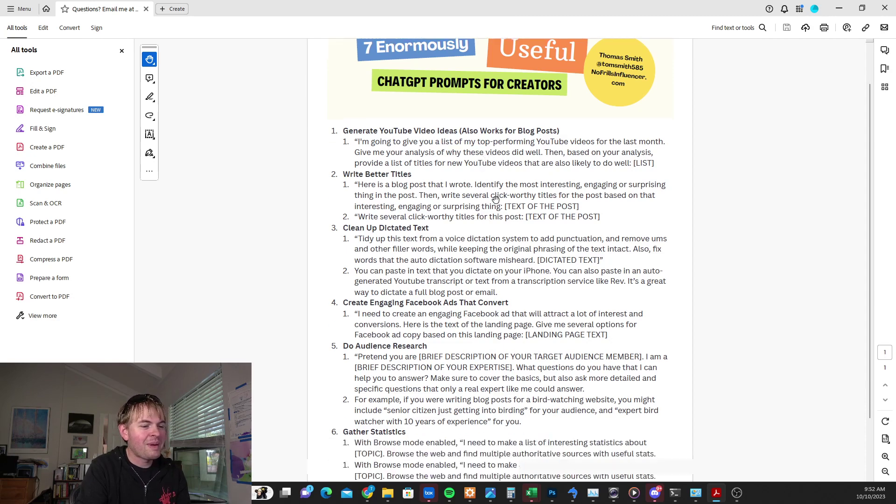
scroll(537, 393, down, 2)
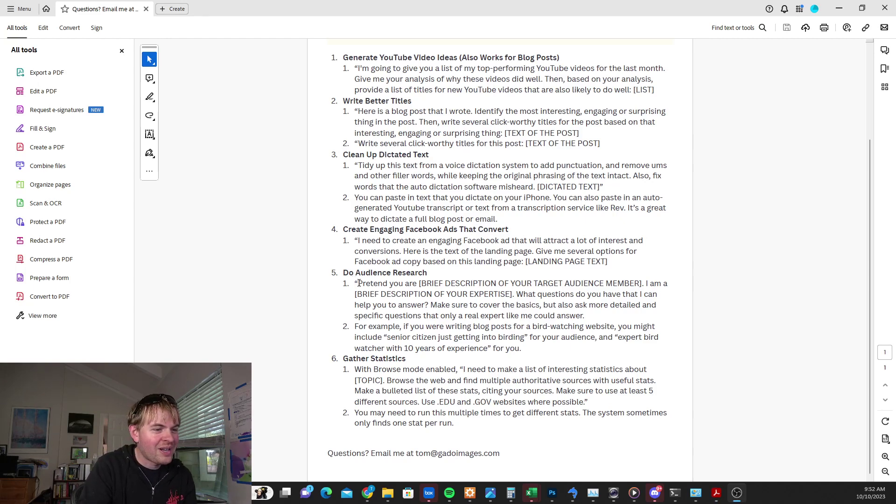
drag(359, 284, 654, 292)
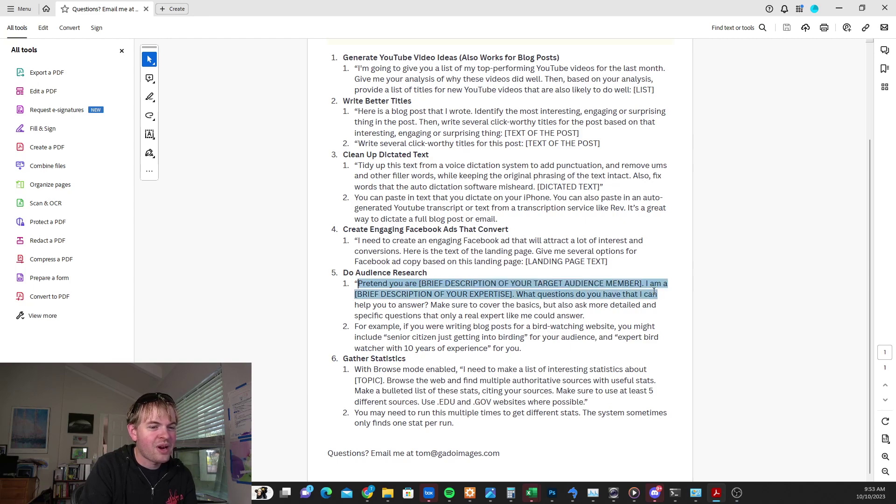
drag(654, 293, 585, 318)
key(ctrl+c)
right_click(518, 309)
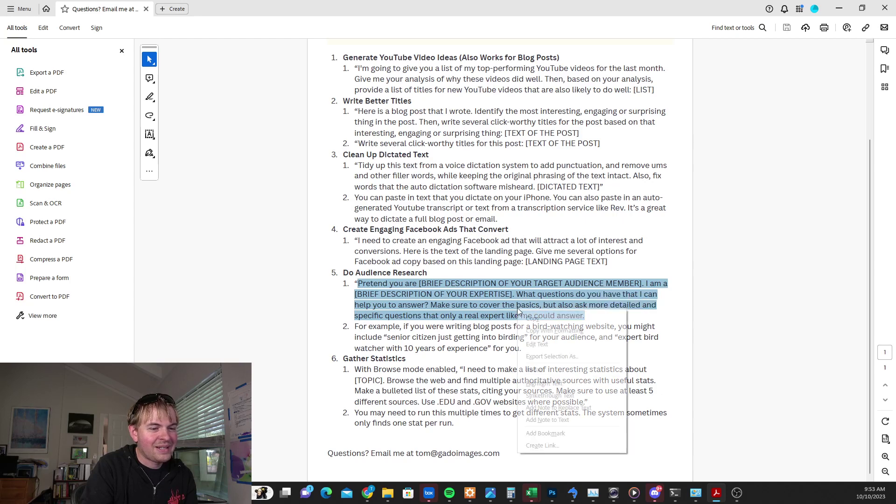
click(543, 322)
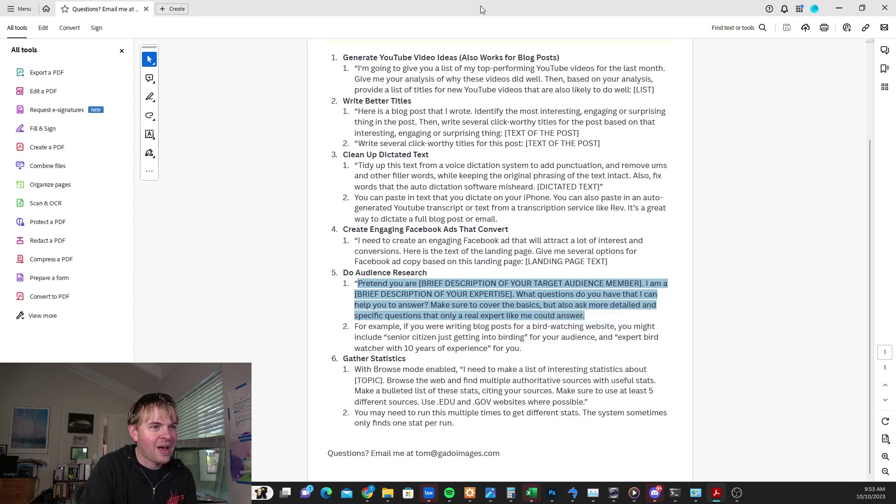
Step: Return to ChatGPT in Chrome and paste the copied prompt into the message of the new GPT-4 chat
drag(398, 12, 895, 126)
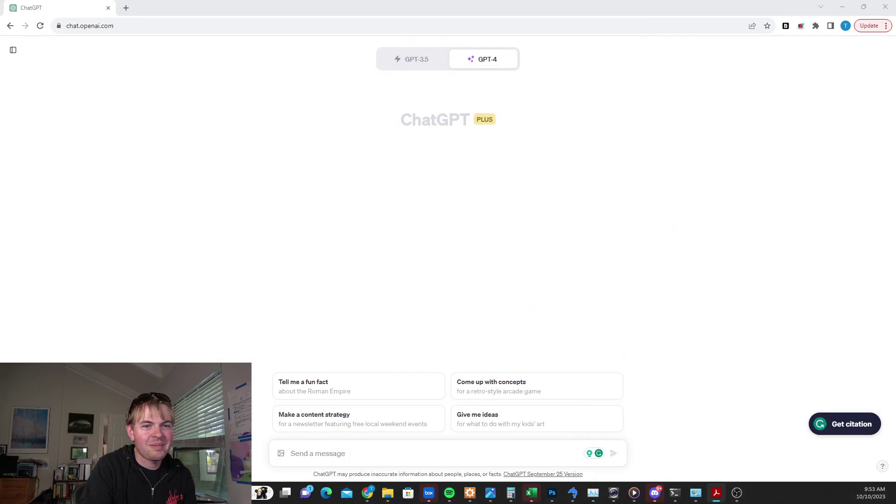
click(362, 452)
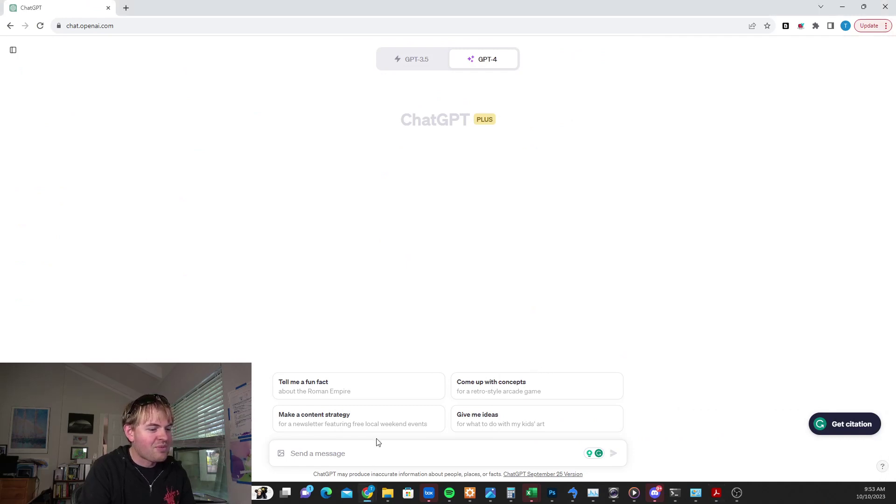
mouse_move(485, 58)
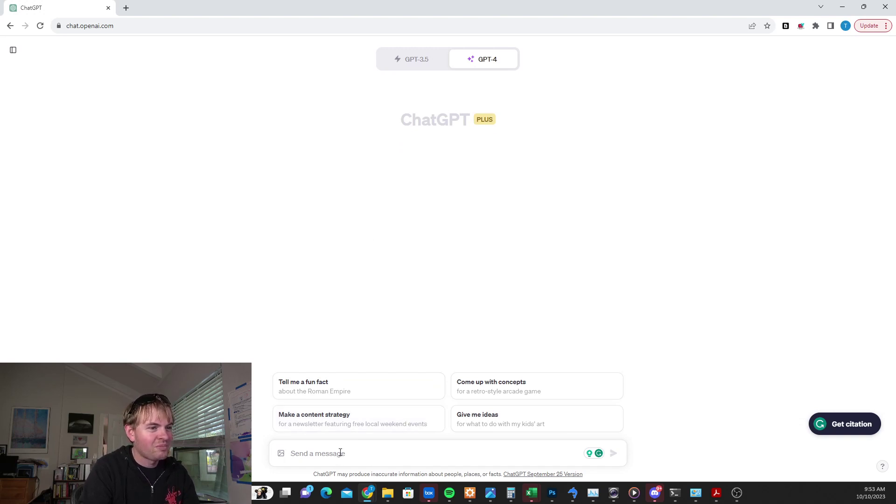
key(ctrl+v)
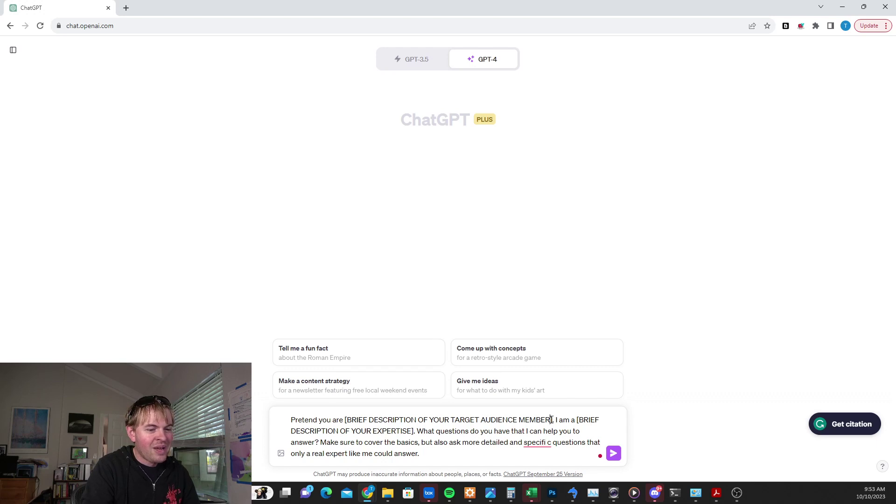
Step: Replace the target audience placeholder with "a person living in another state besides California who is considering a trip to San Francisco"
drag(551, 419, 344, 417)
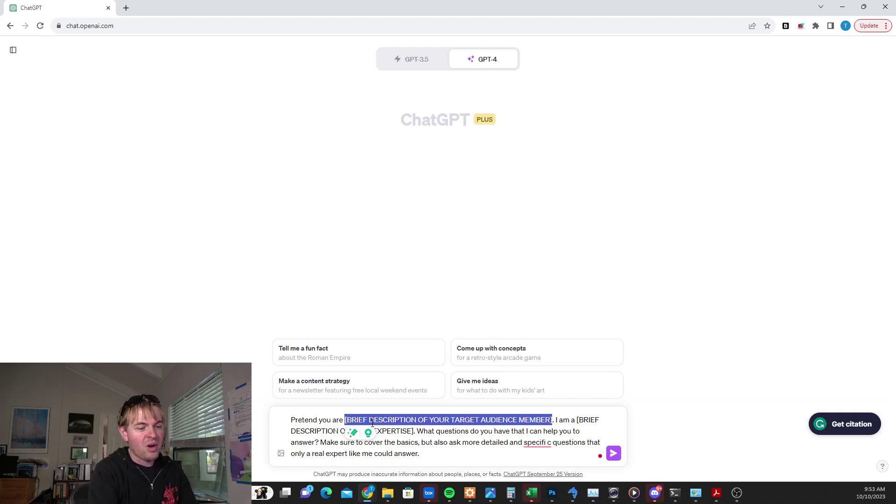
key(BackSpace)
text(a person livi)
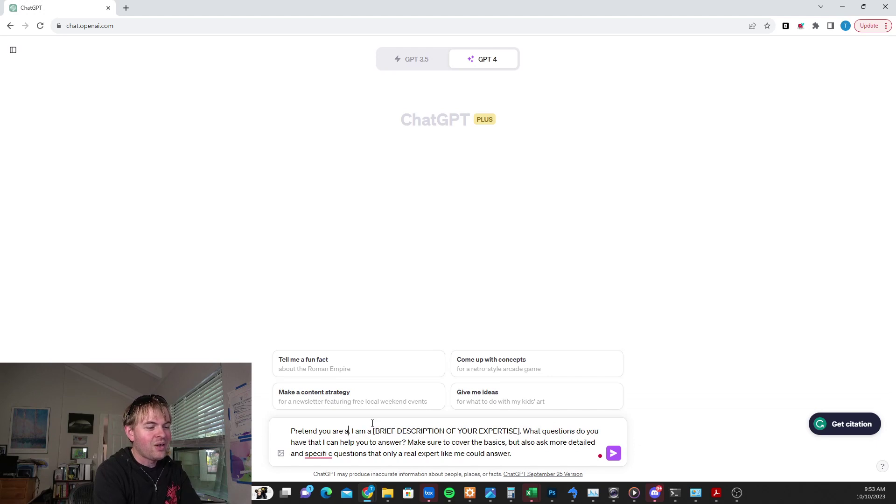
text(ng in)
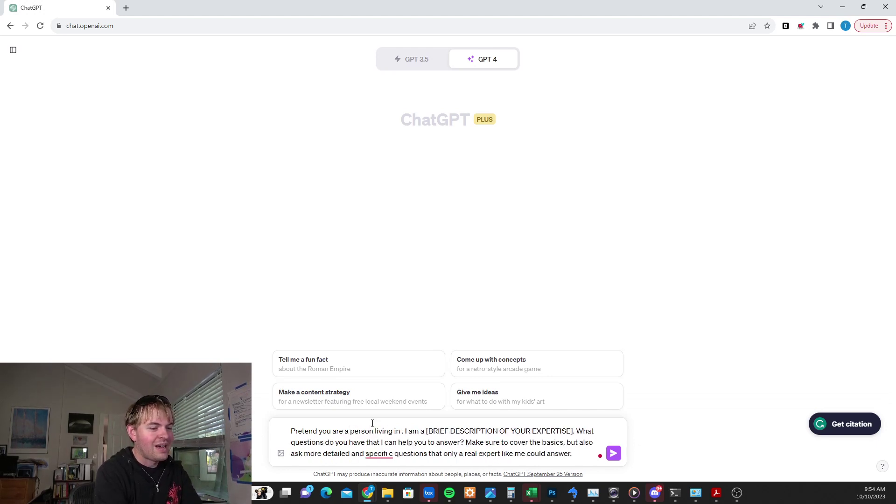
text( another state besid)
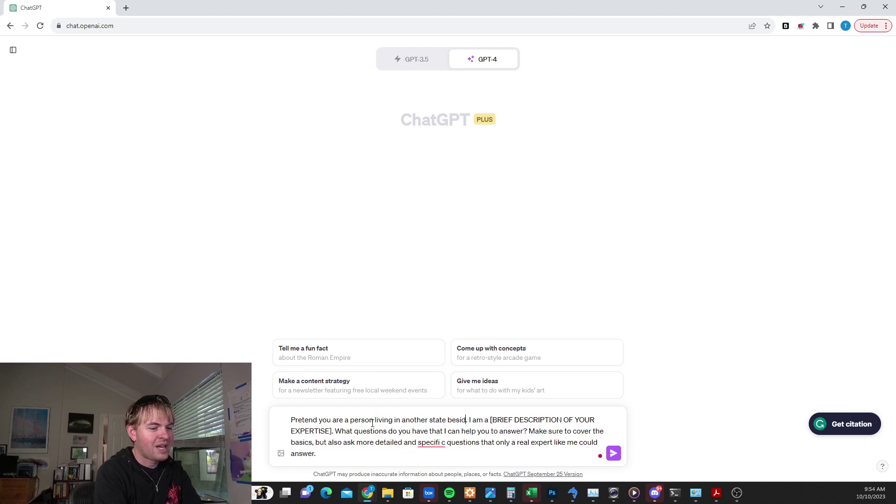
text(es California who is)
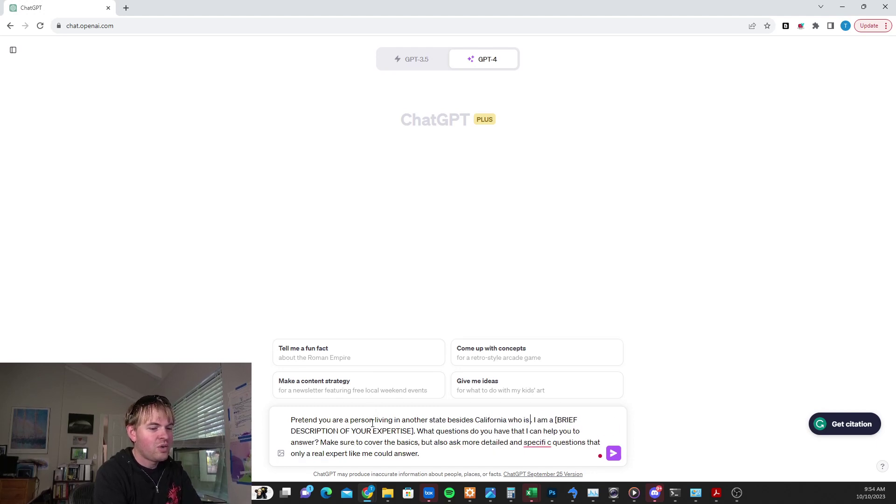
text( considering a trip to)
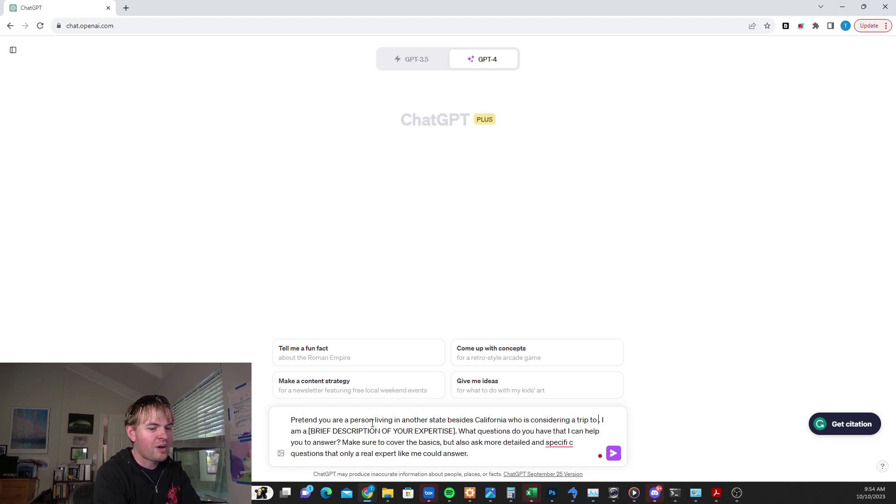
text( San Francisco)
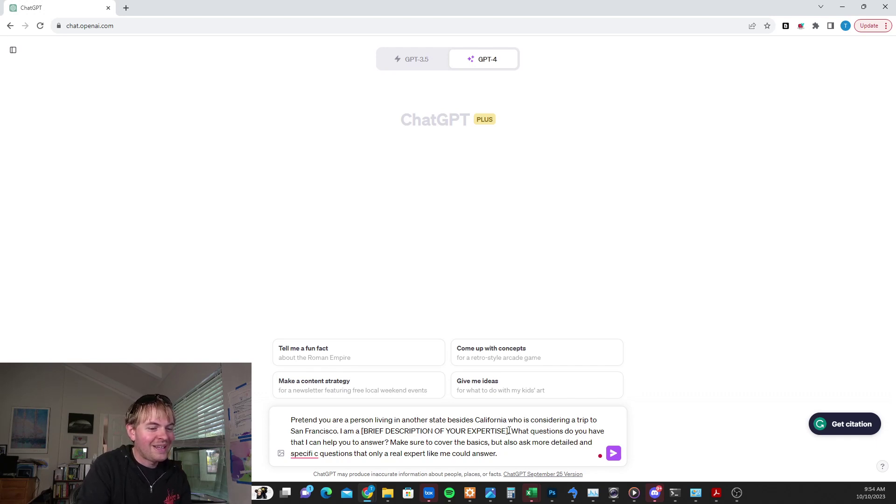
Step: Replace the expertise placeholder with "Bay Area resident with 10 years of experience living in the Bay Area" and send the prompt
drag(509, 431, 363, 433)
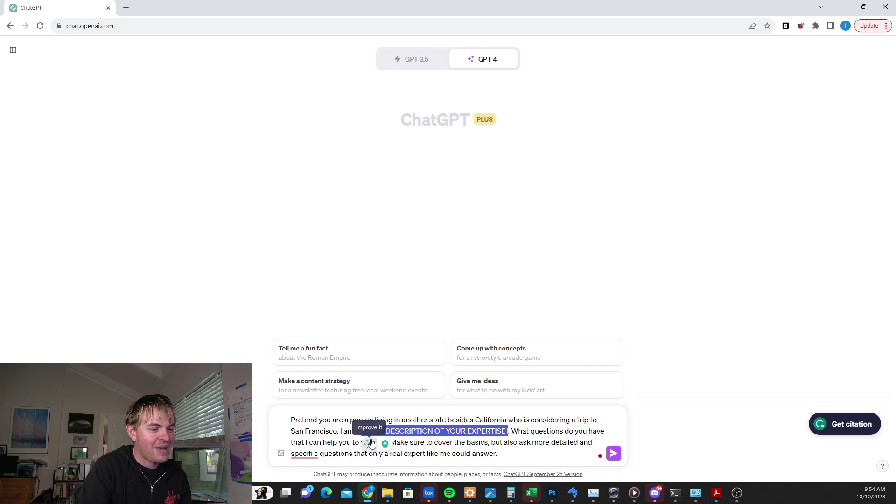
text(San Francisco. I am a Bay Area resident with)
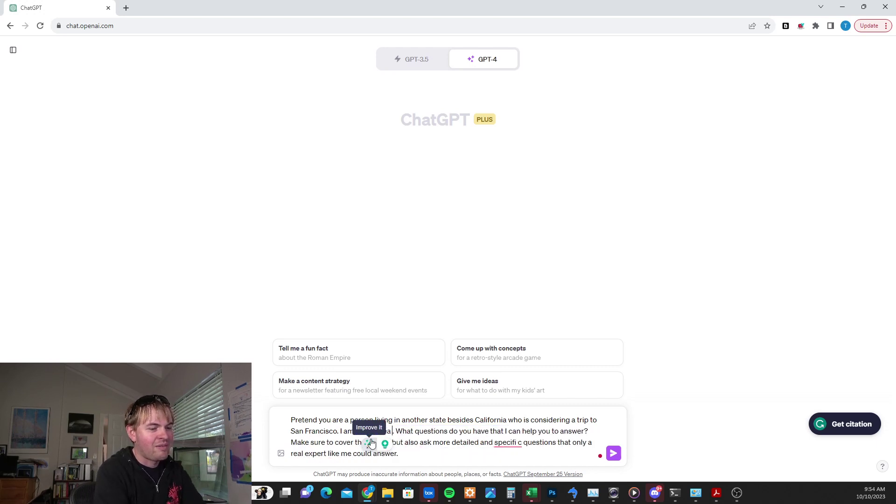
text( 10 yars)
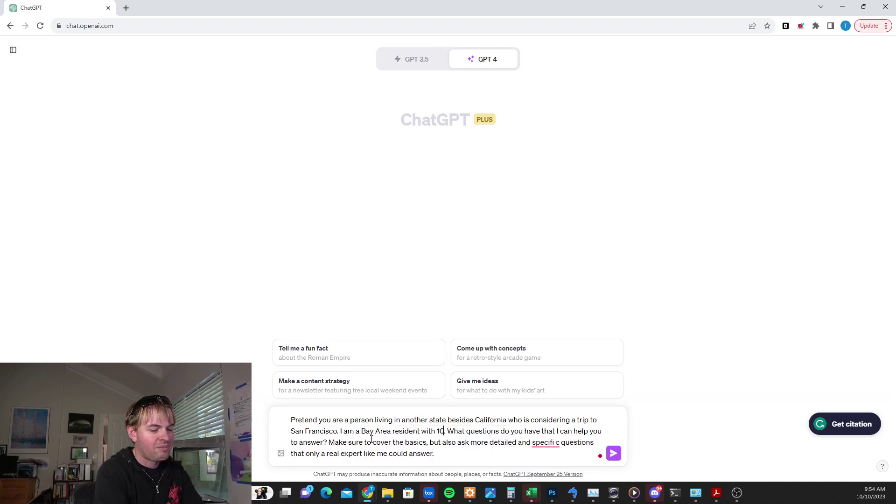
key(BackSpace)
key(BackSpace)
key(BackSpace)
text(ears of experience)
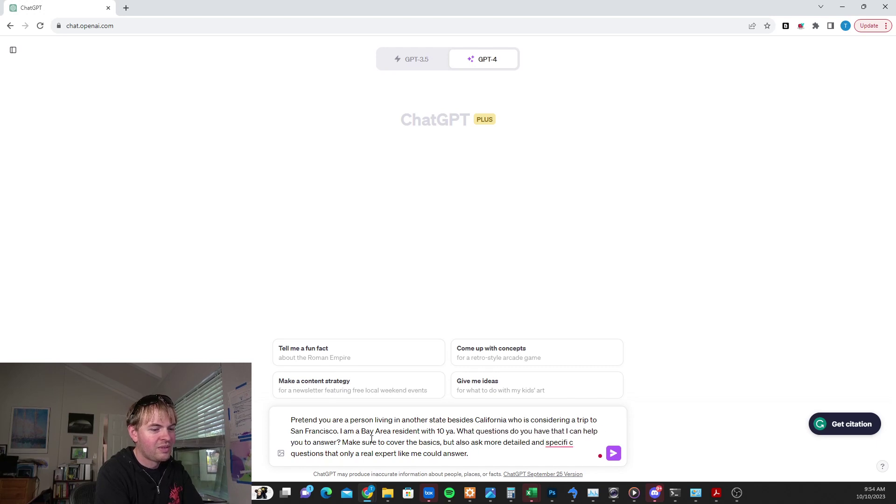
text( living in the Bay A)
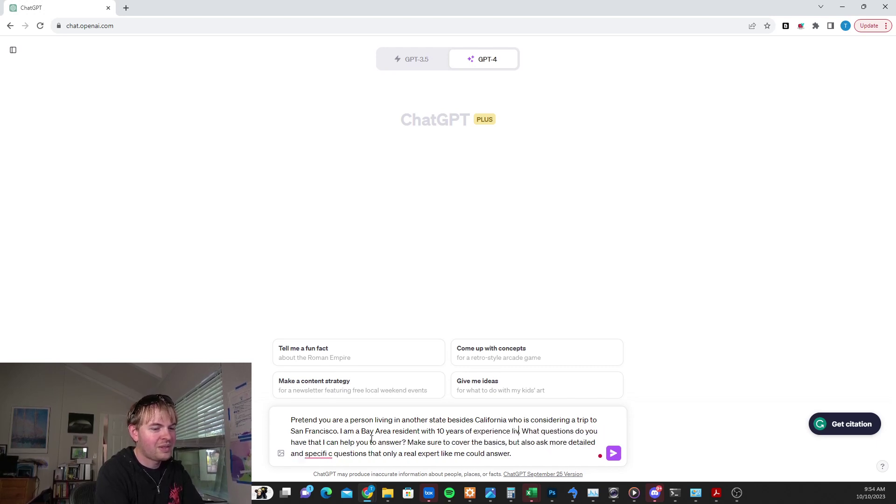
text(rea.)
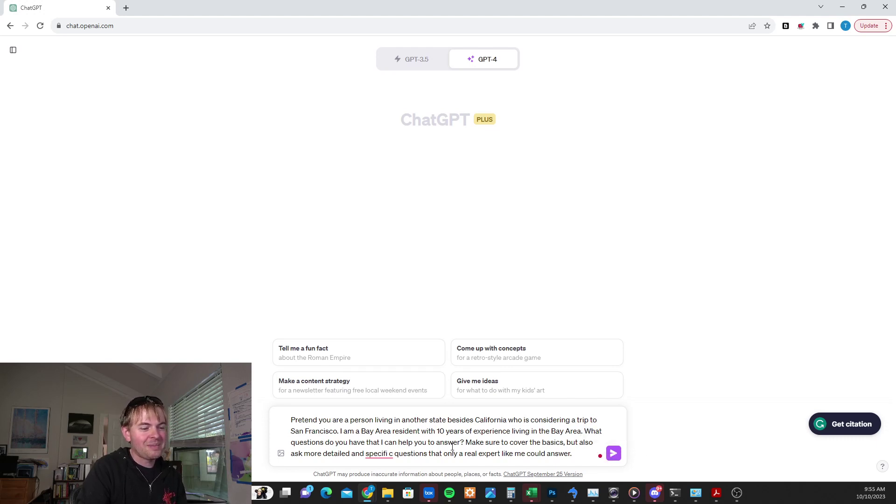
click(613, 454)
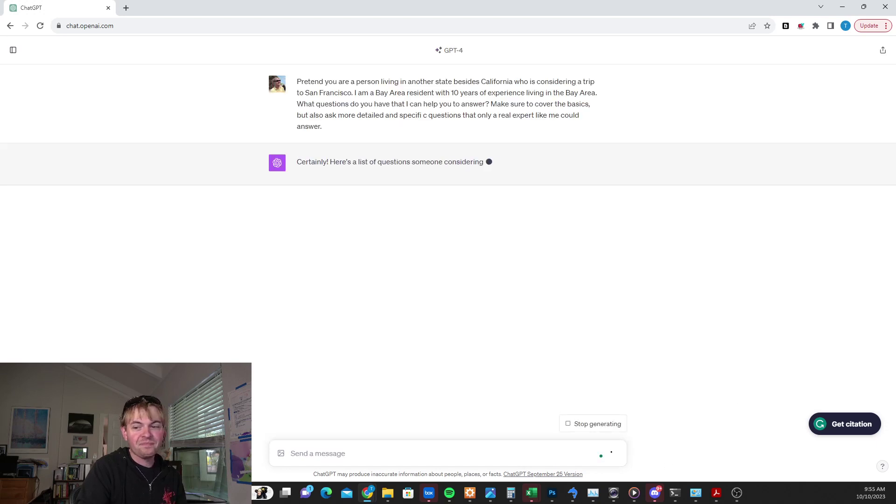
Step: Read through the generated San Francisco trip questions from Basics to Detailed & Specific, then review the Basics questions again
key(alt+Tab)
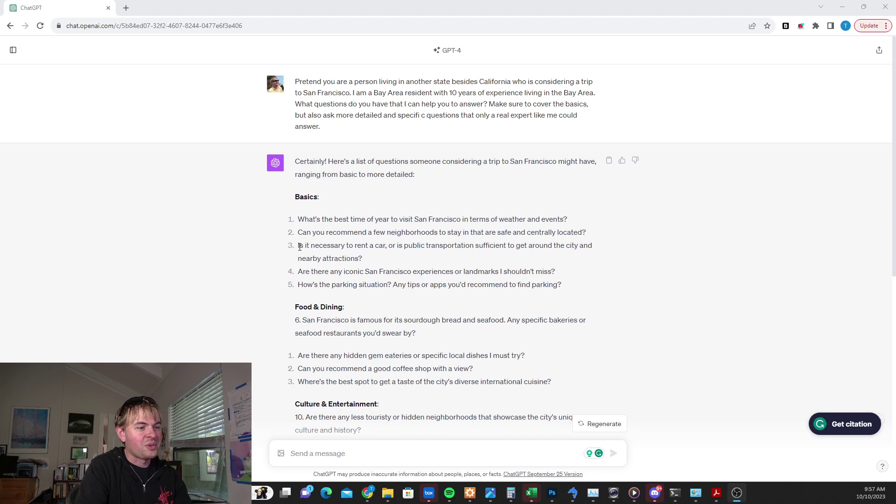
drag(300, 248, 363, 254)
click(396, 263)
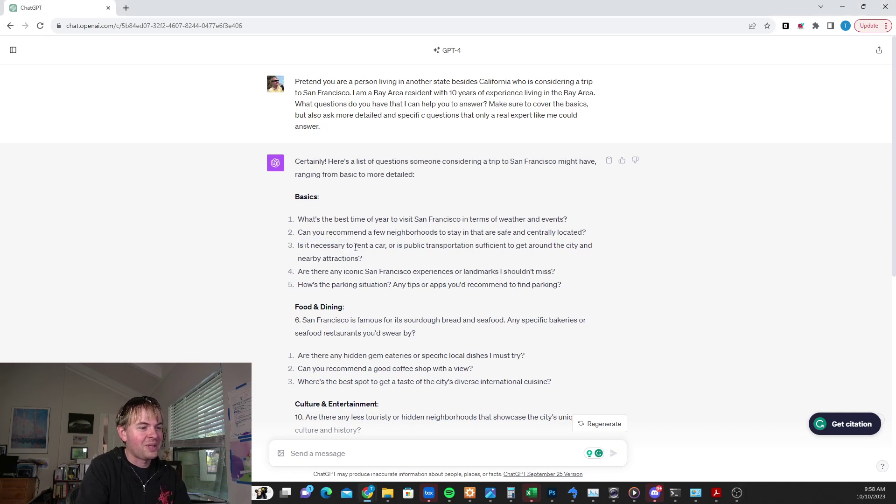
scroll(434, 250, down, 2)
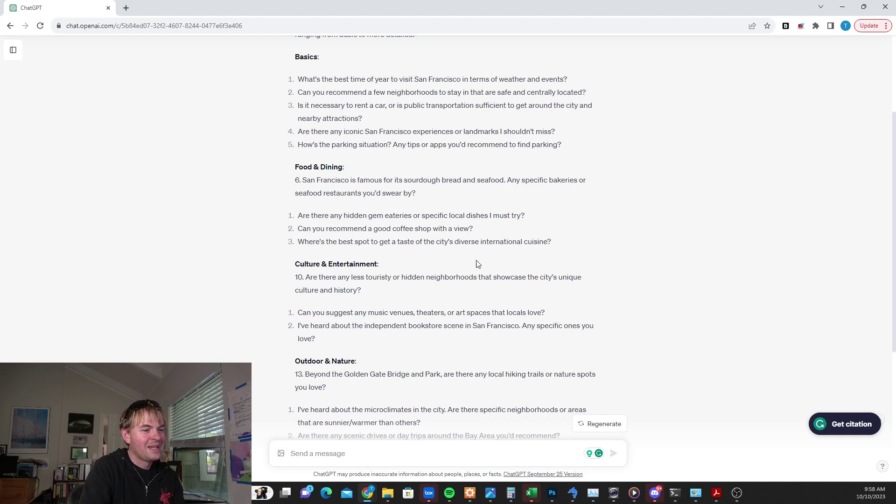
scroll(568, 292, down, 2)
scroll(431, 237, down, 2)
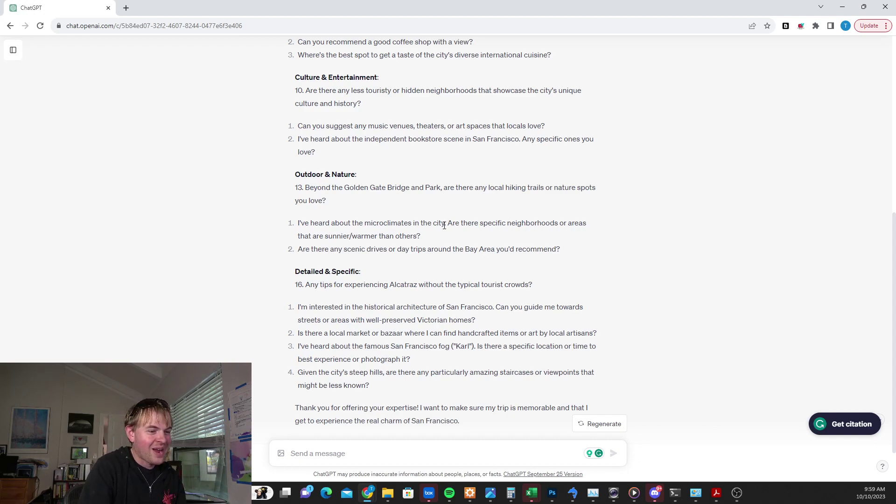
scroll(507, 225, down, 1)
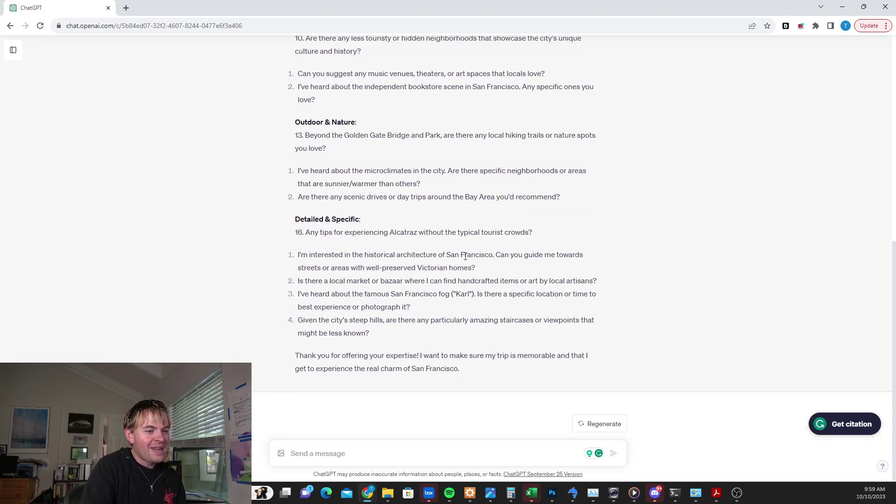
scroll(499, 256, up, 5)
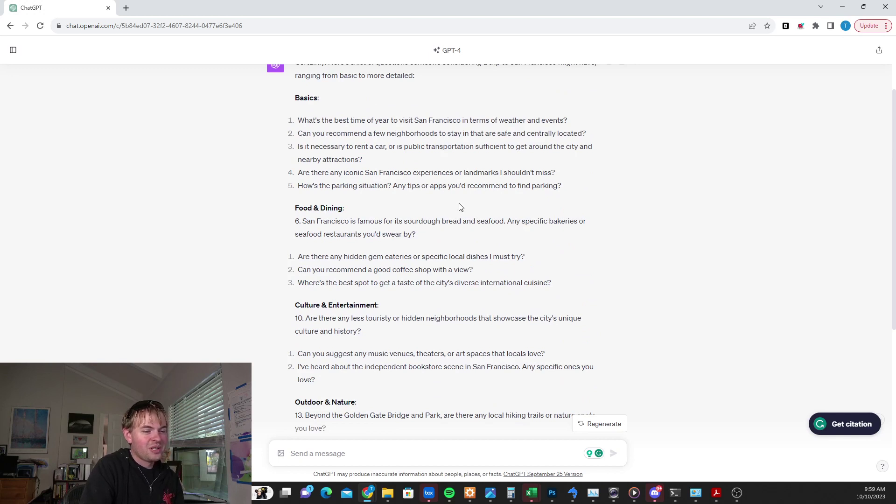
scroll(461, 207, up, 1)
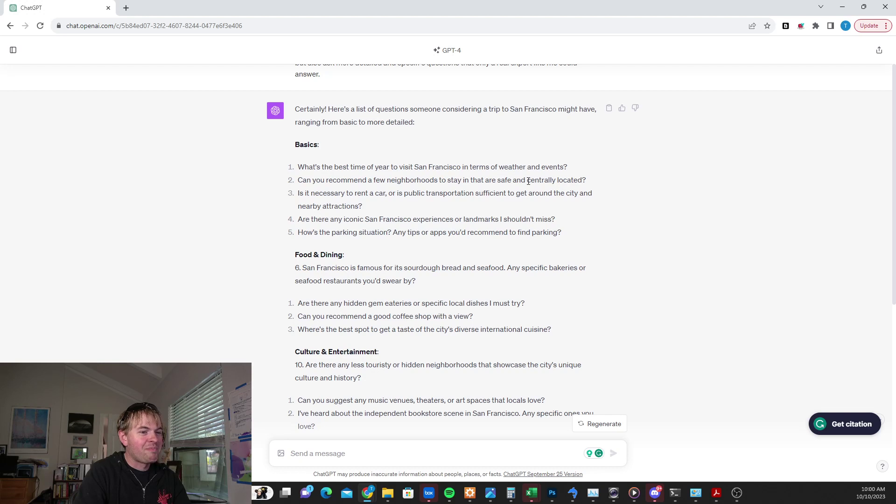
drag(526, 181, 587, 182)
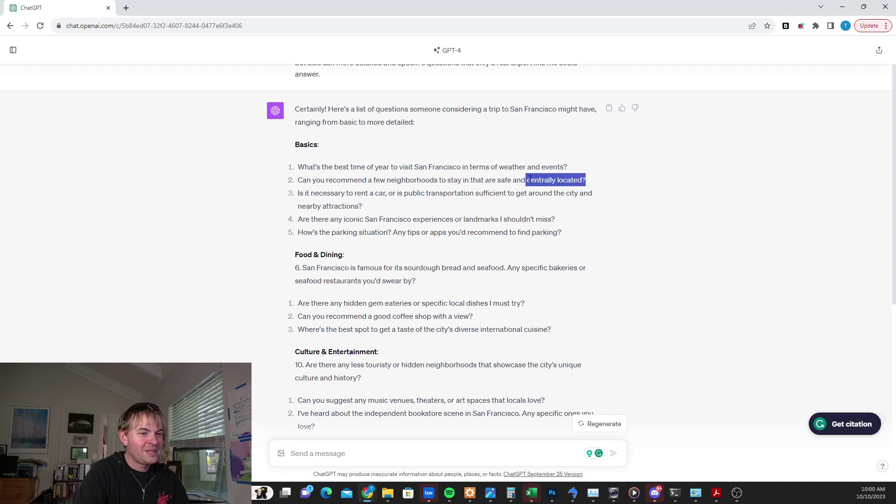
click(537, 183)
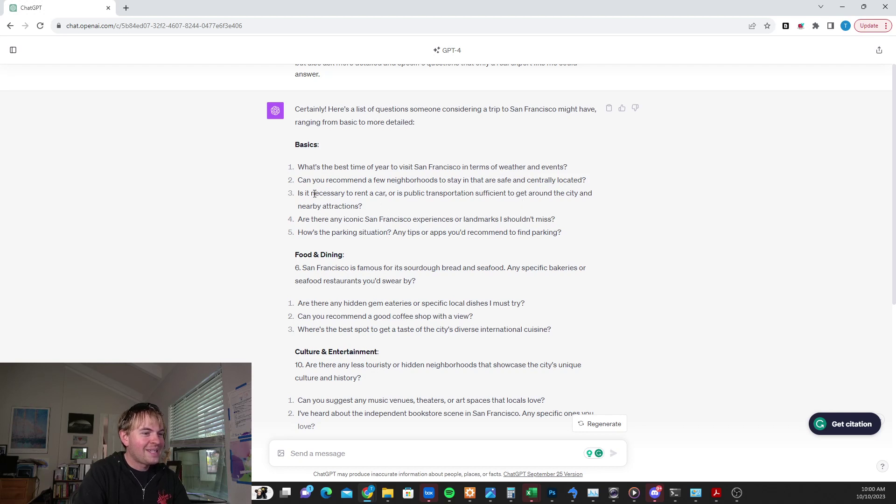
Step: Highlight the rental car question, then read through the remaining San Francisco questions from Food & Dining to Detailed & Specific
drag(310, 193, 387, 194)
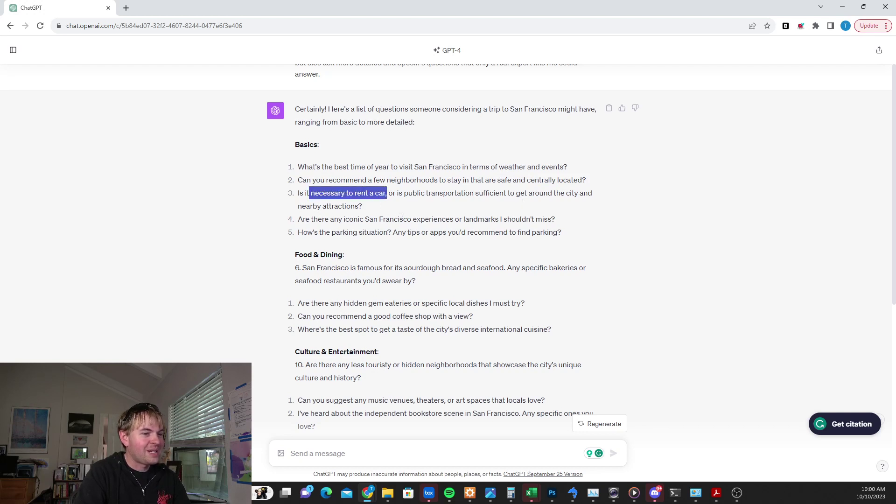
click(440, 222)
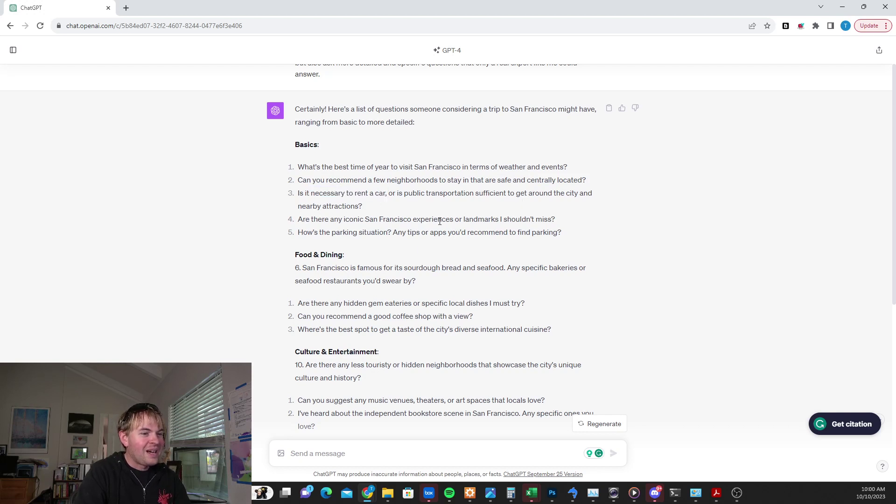
scroll(503, 234, down, 2)
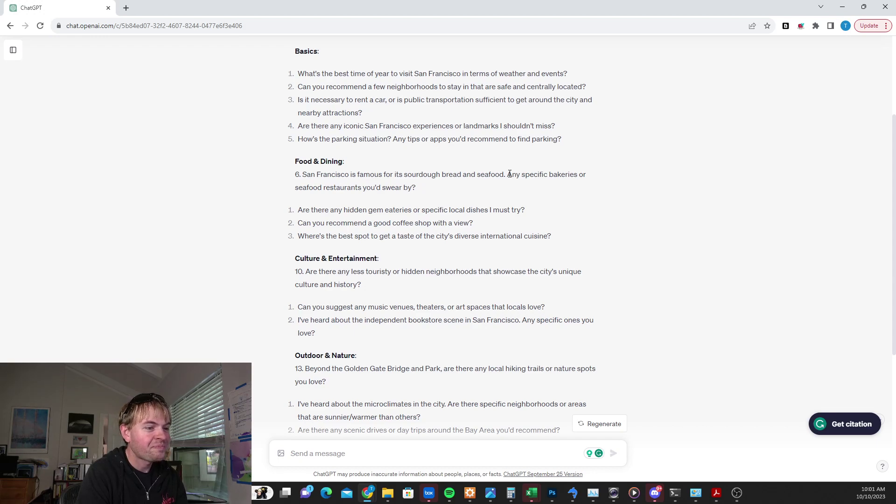
scroll(532, 193, down, 2)
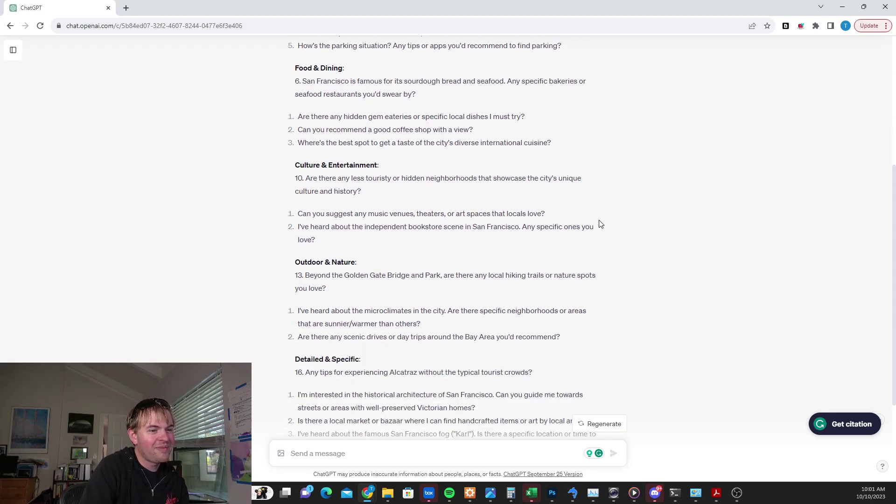
scroll(598, 210, down, 2)
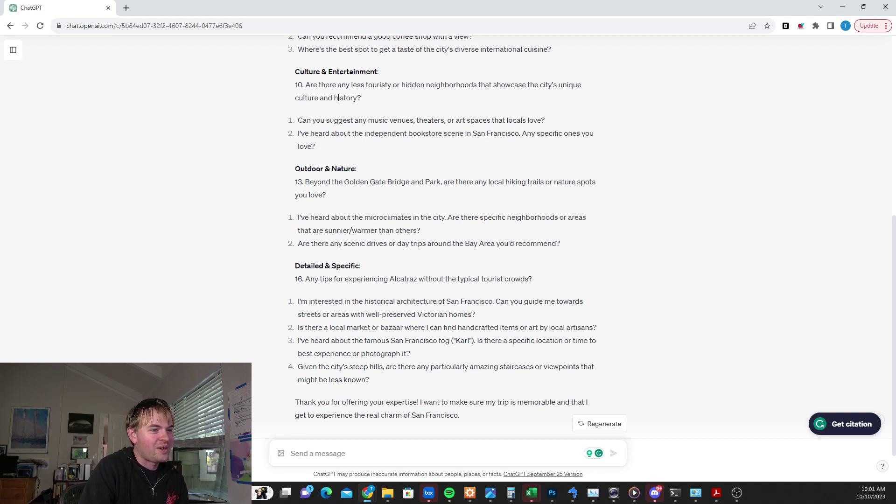
scroll(481, 115, down, 1)
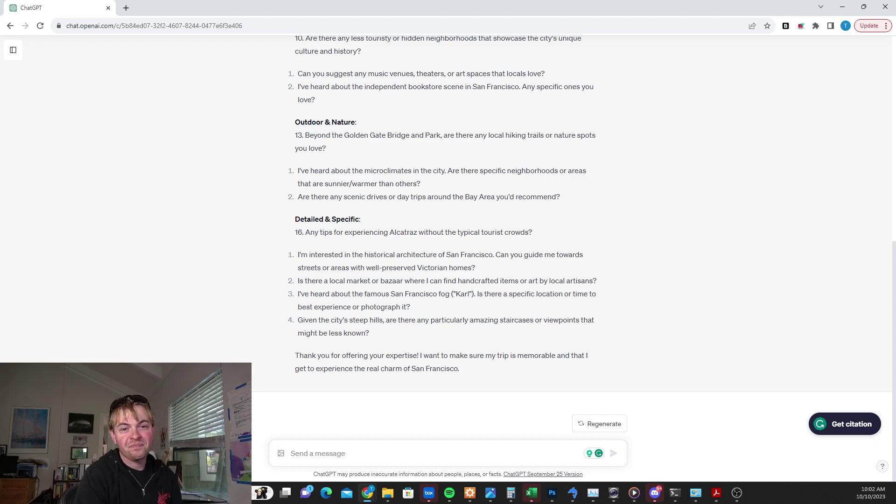
Step: Copy the full text of the original San Francisco visitor prompt and paste it into a new message in the same chat
scroll(261, 209, up, 8)
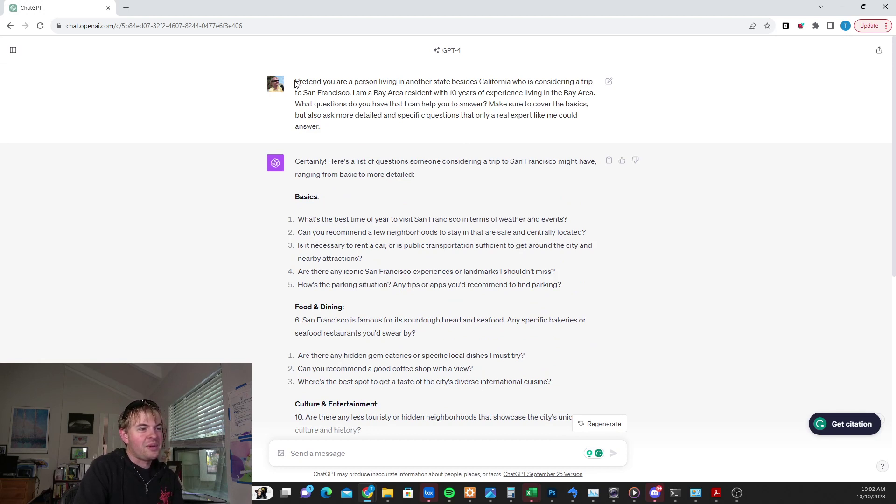
drag(299, 81, 370, 137)
key(ctrl+c)
right_click(374, 112)
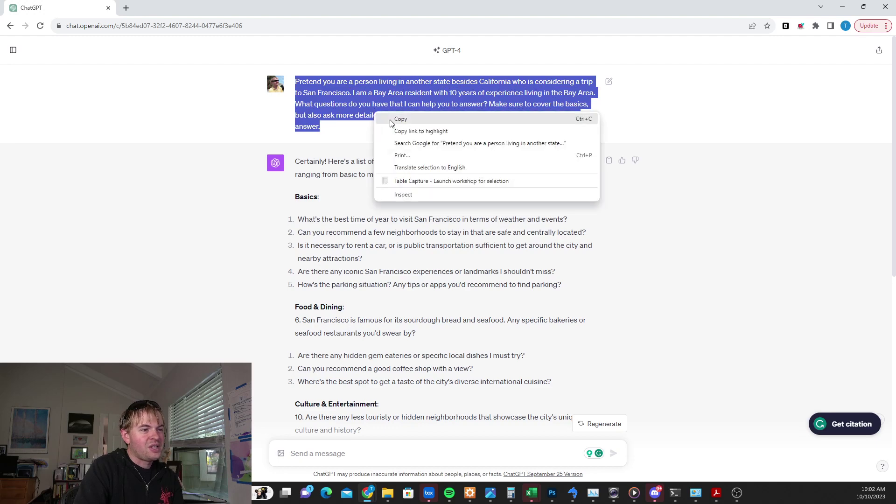
click(400, 119)
scroll(437, 266, down, 8)
click(344, 449)
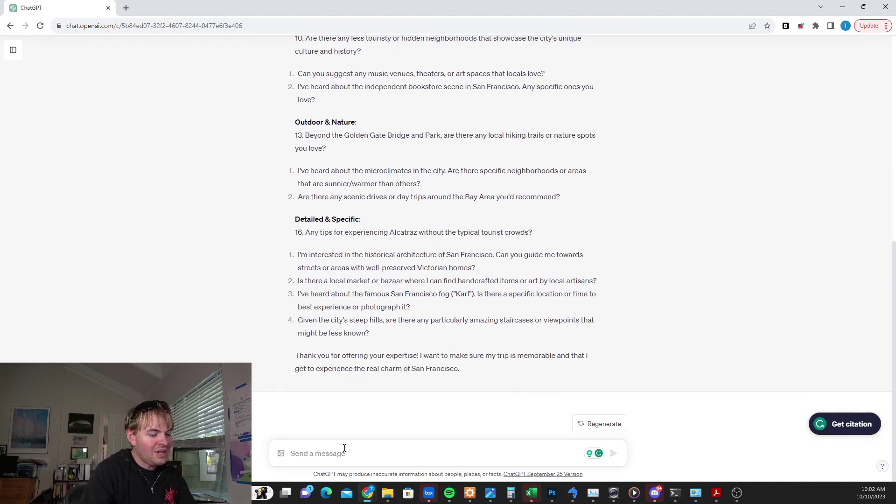
key(ctrl+v)
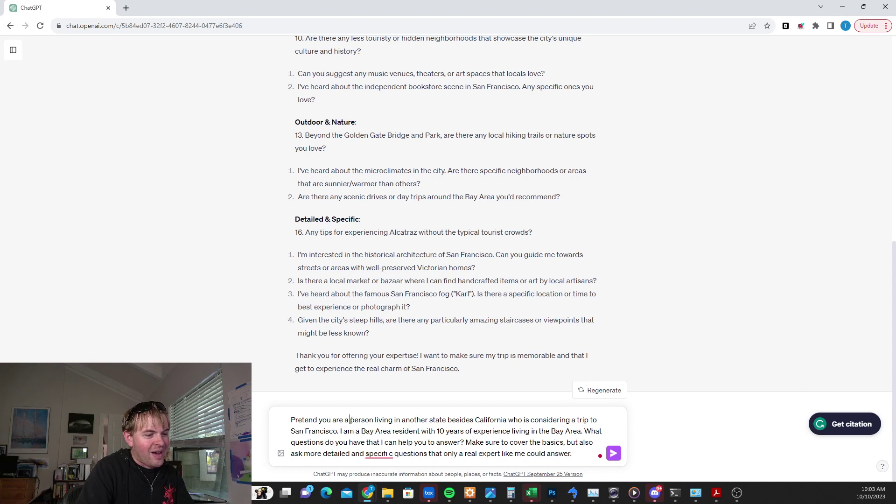
Step: Replace the word "person" with "dad" in the pasted prompt's audience description
drag(351, 422, 549, 416)
double_click(369, 421)
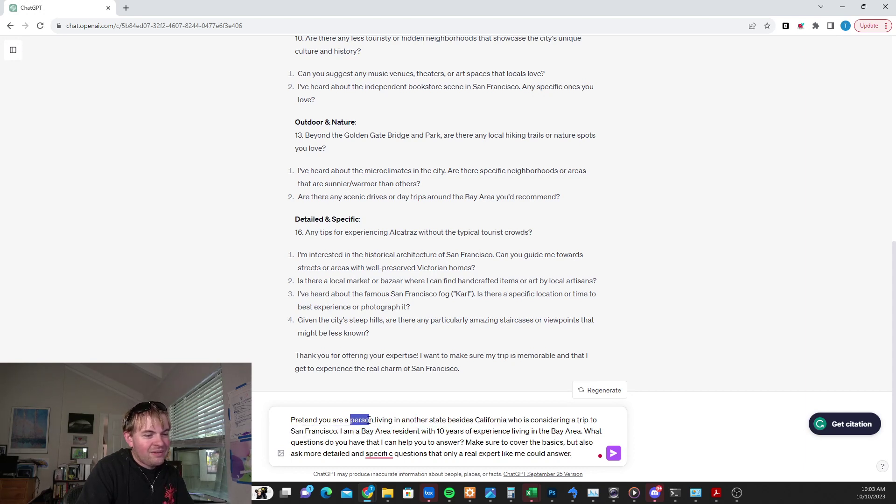
text(dad)
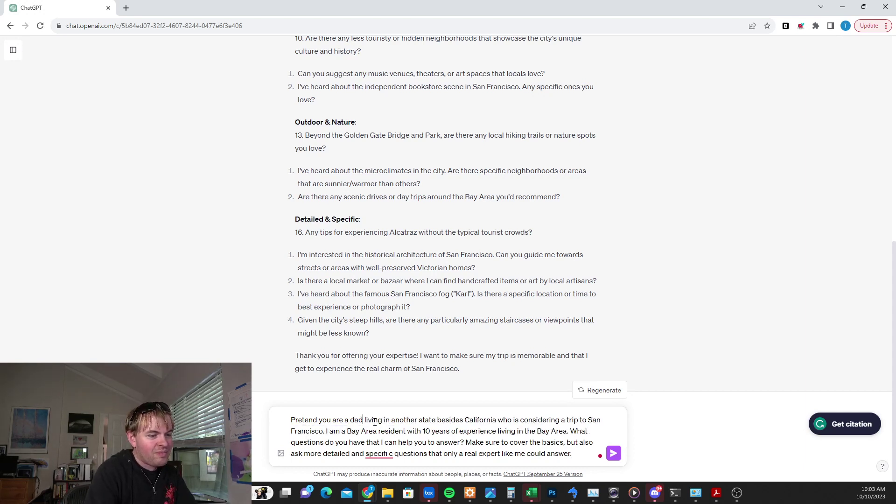
Step: Add "with your 3 young kids" after "a trip to San Francisco" and send the revised prompt
click(324, 432)
text(with )
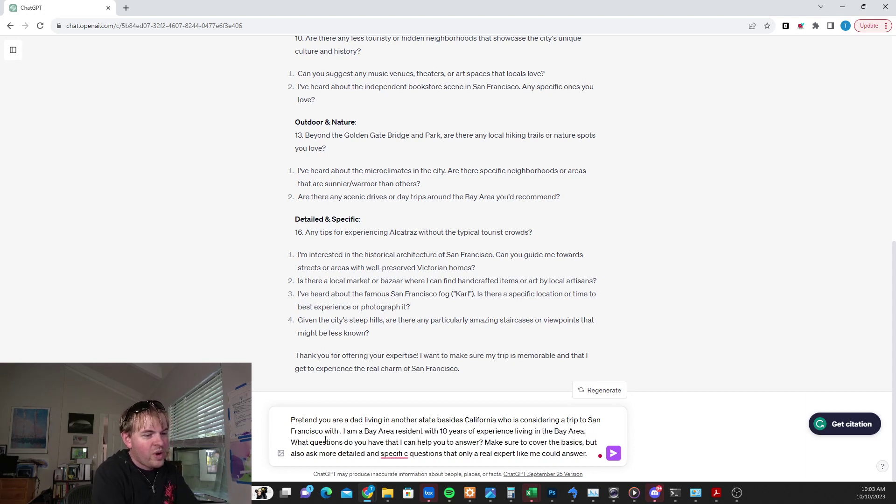
text(y)
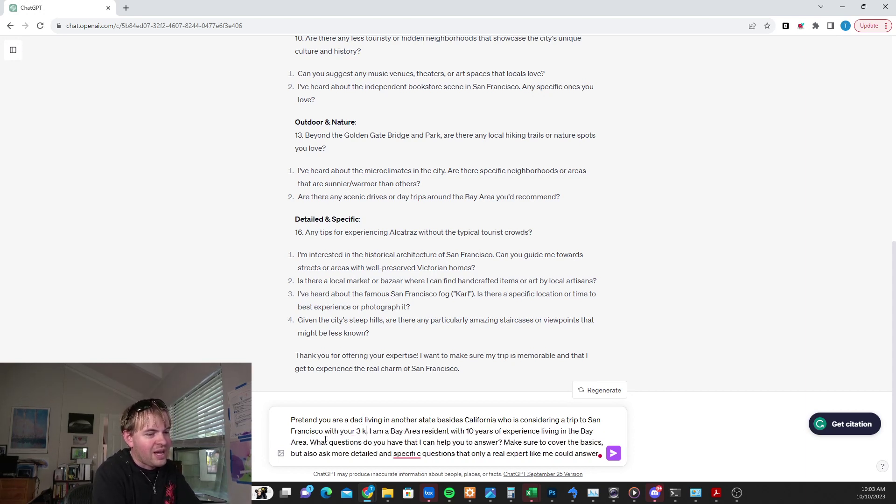
text(our 3 young kids)
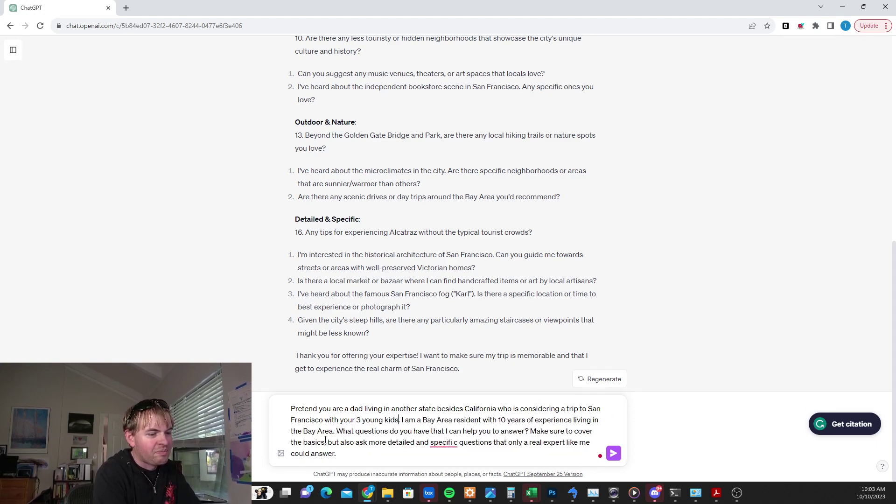
key(Return)
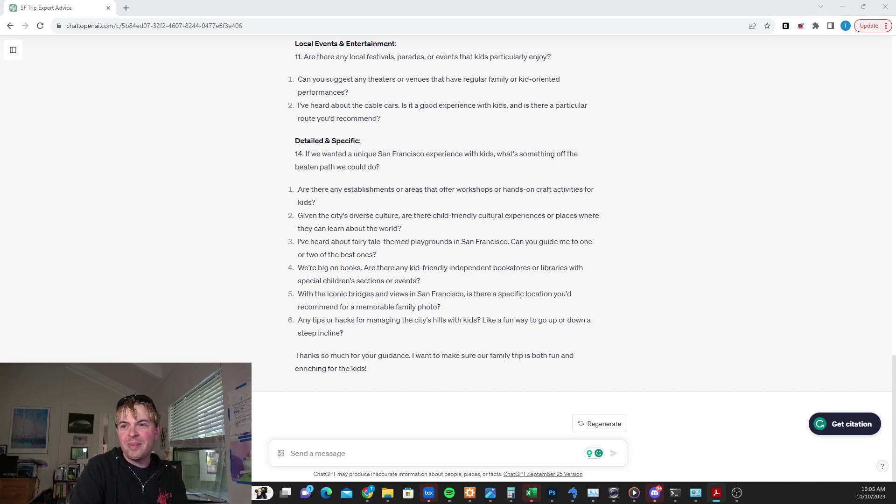
Step: Switch to the prompt list PDF in Adobe Acrobat and view its prompts down to the Gather Statistics section
drag(895, 110, 591, 1)
click(570, 132)
scroll(571, 133, up, 1)
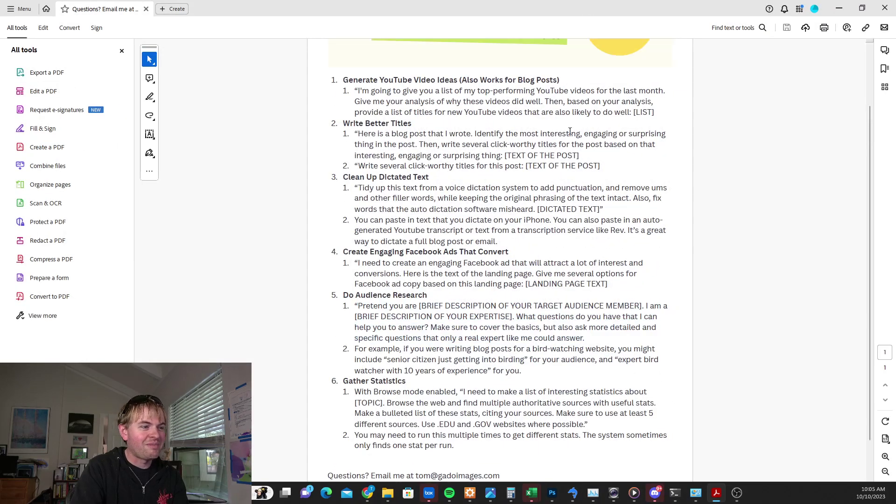
scroll(571, 132, down, 3)
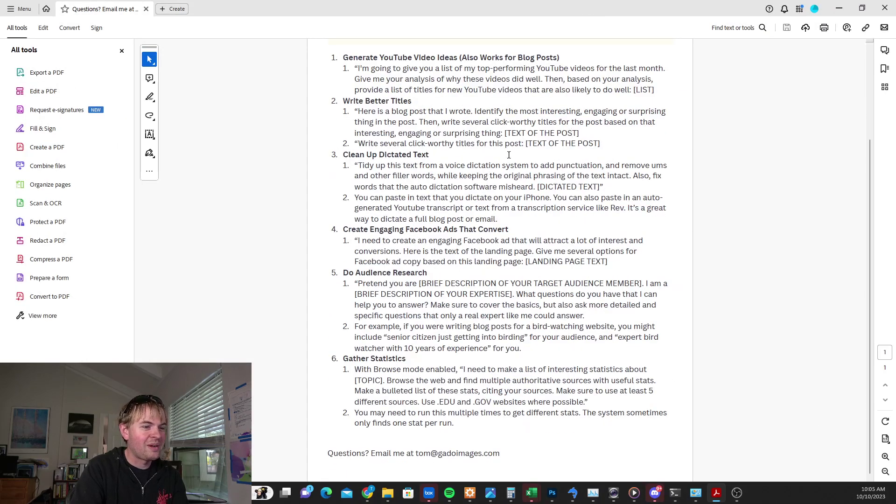